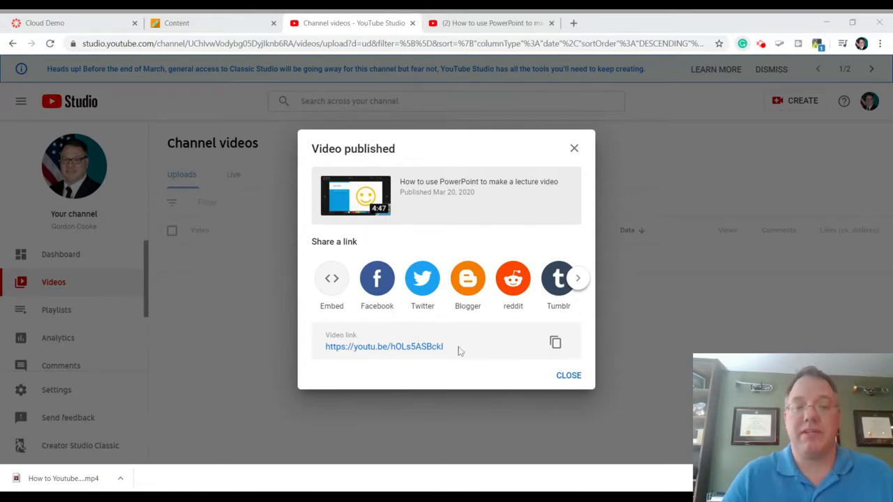
Copy the published video's link, and copy its embed code from the Embed Video options in YouTube Studio.
click(556, 344)
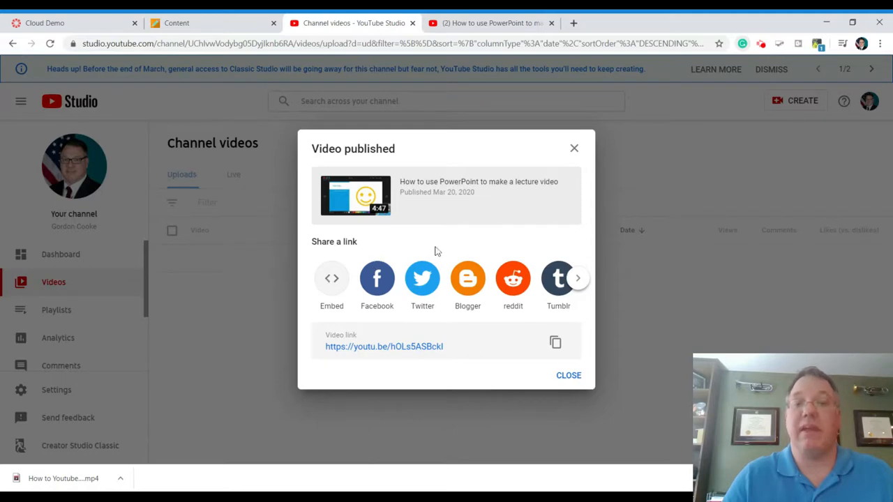
click(332, 286)
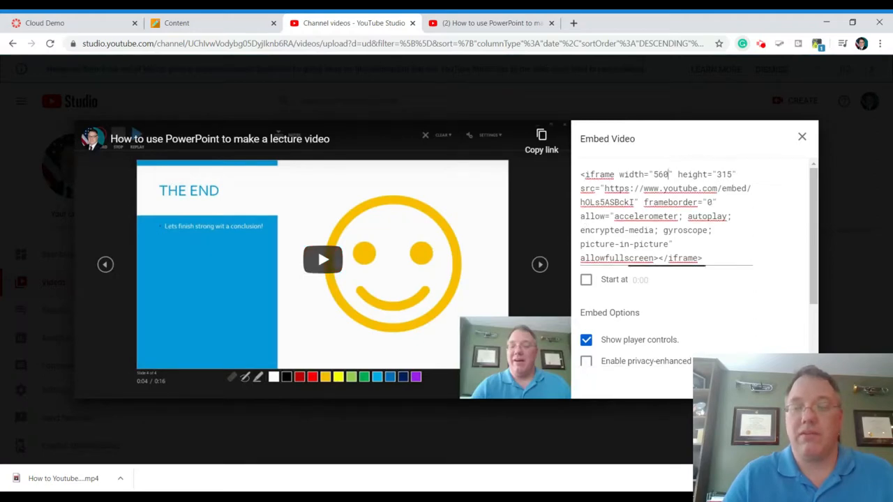
drag(668, 174, 669, 202)
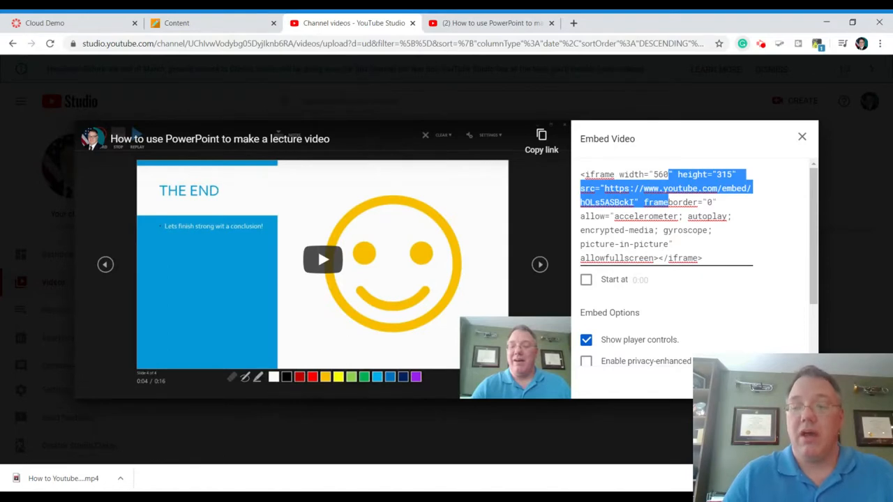
click(793, 382)
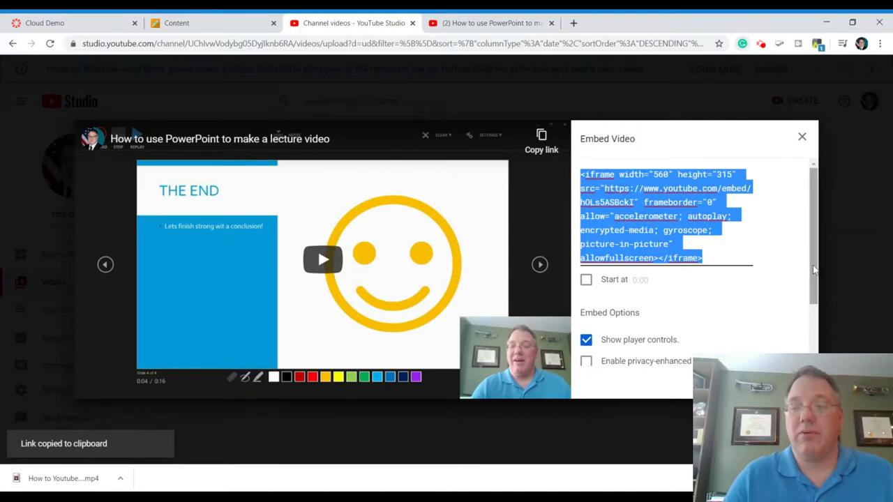
drag(814, 266, 816, 225)
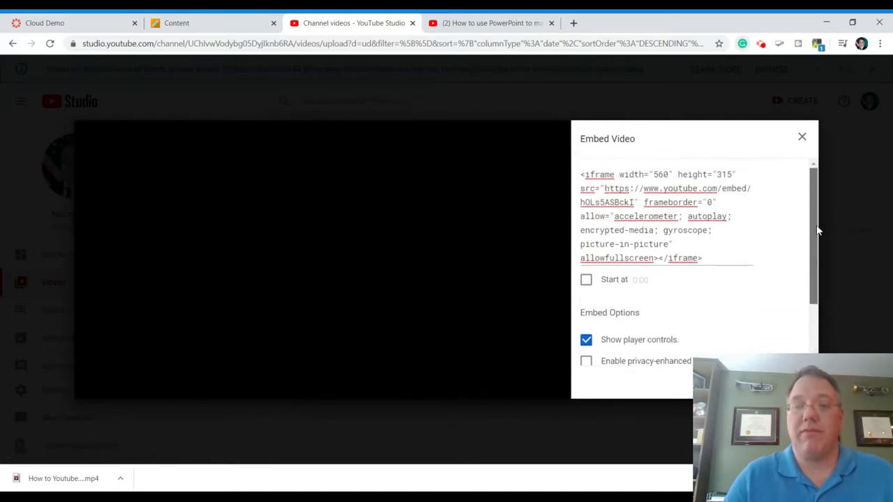
Switch to the video's YouTube watch page and copy its embed code from the sharing options.
click(456, 25)
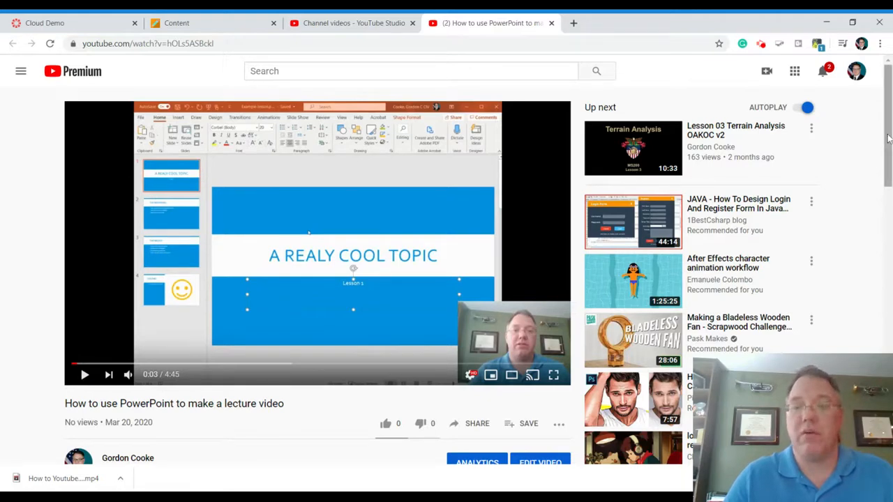
drag(888, 139, 887, 186)
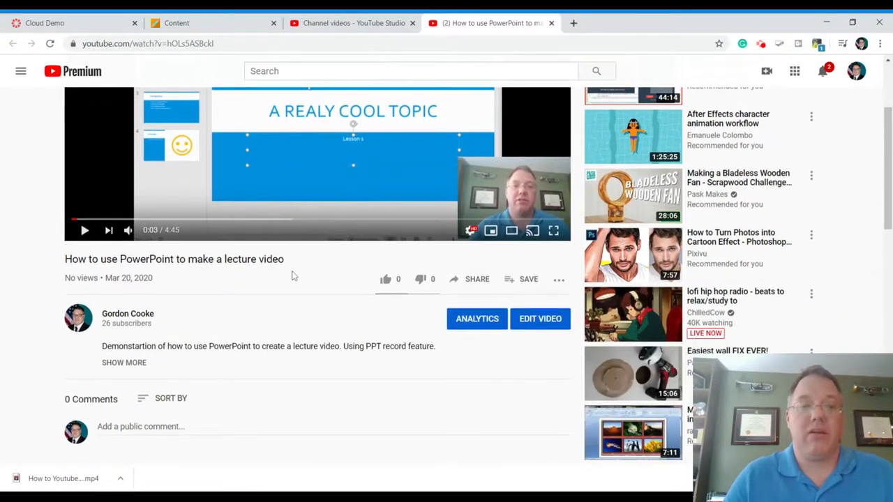
click(470, 283)
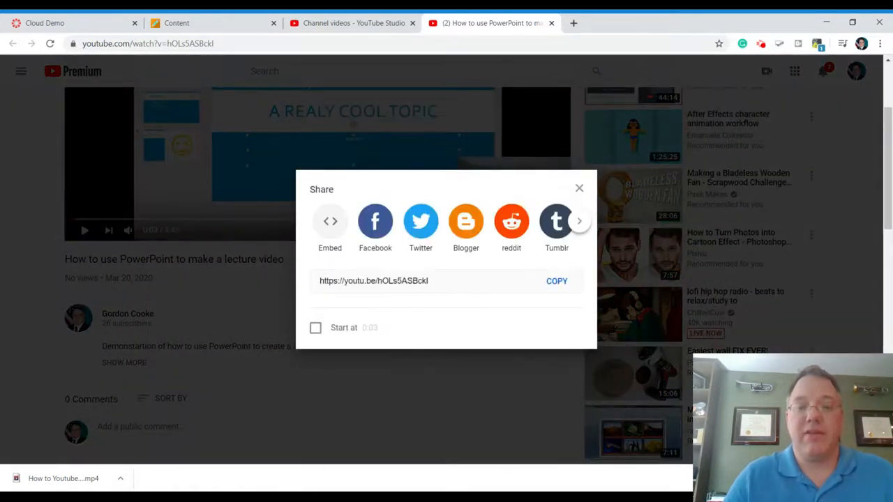
click(332, 227)
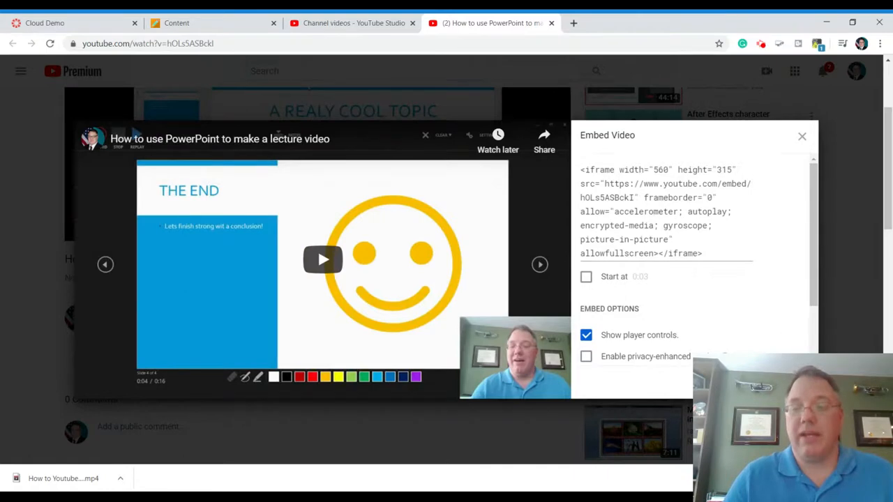
click(791, 381)
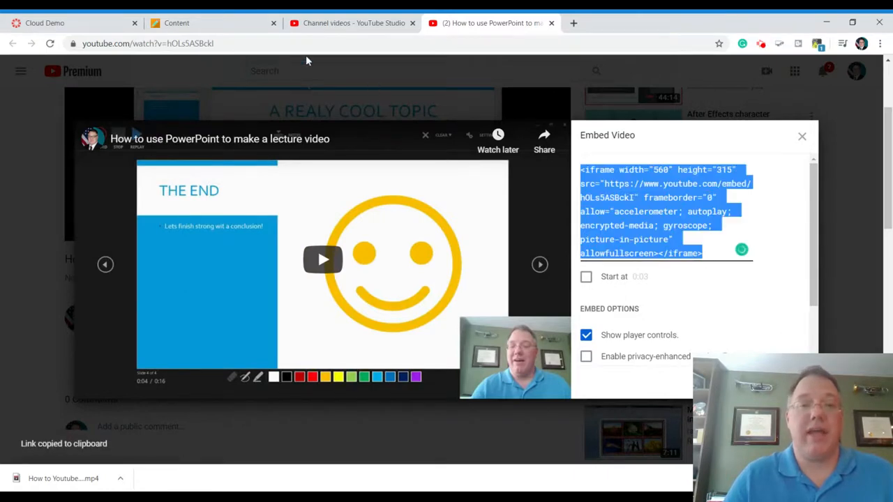
Switch to the Blackboard course, open Fake Lesson and start a new content item named "Lecture Video".
click(212, 29)
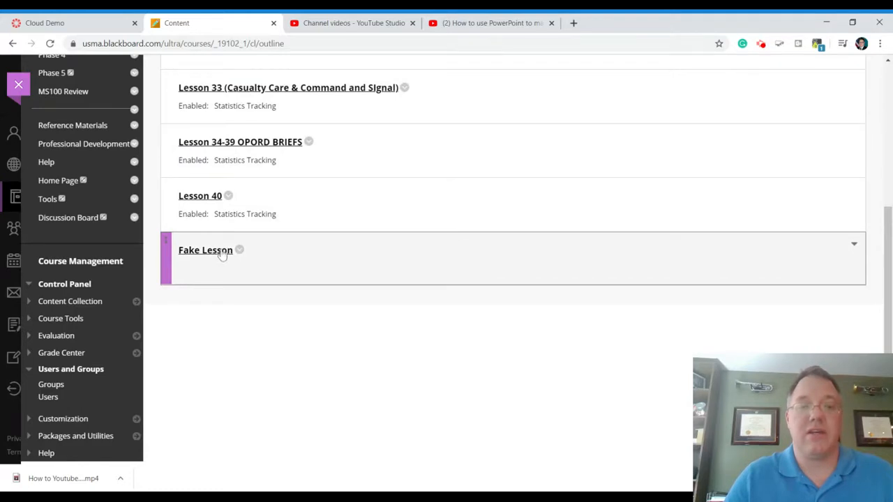
click(222, 252)
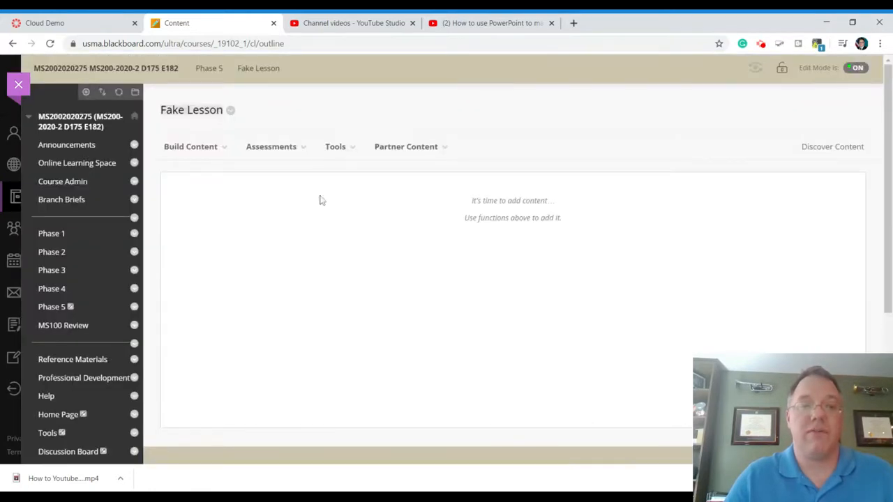
click(217, 148)
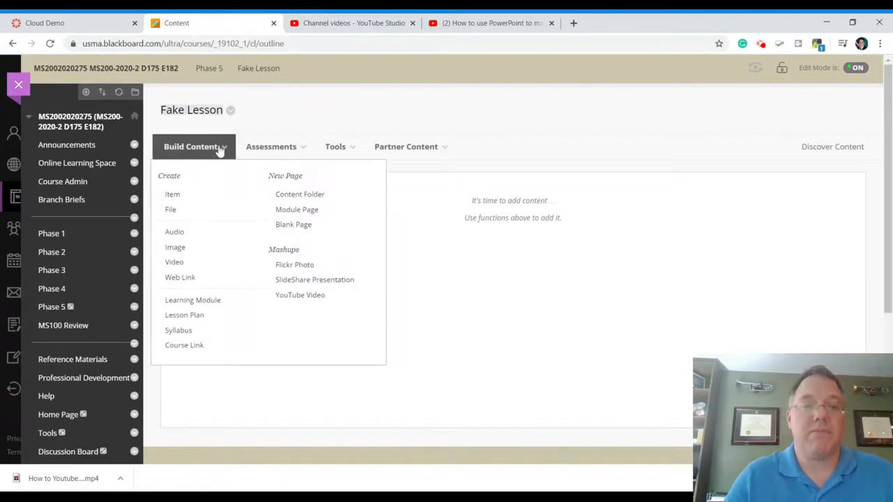
click(180, 200)
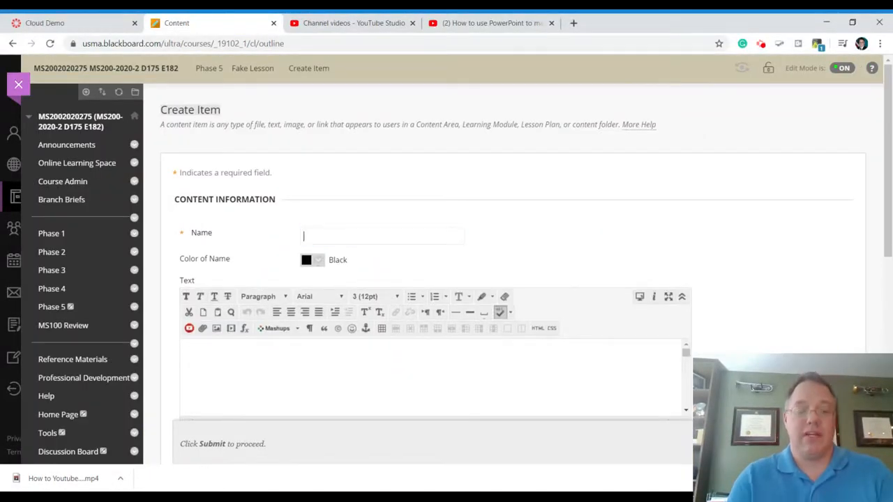
text(Lecture )
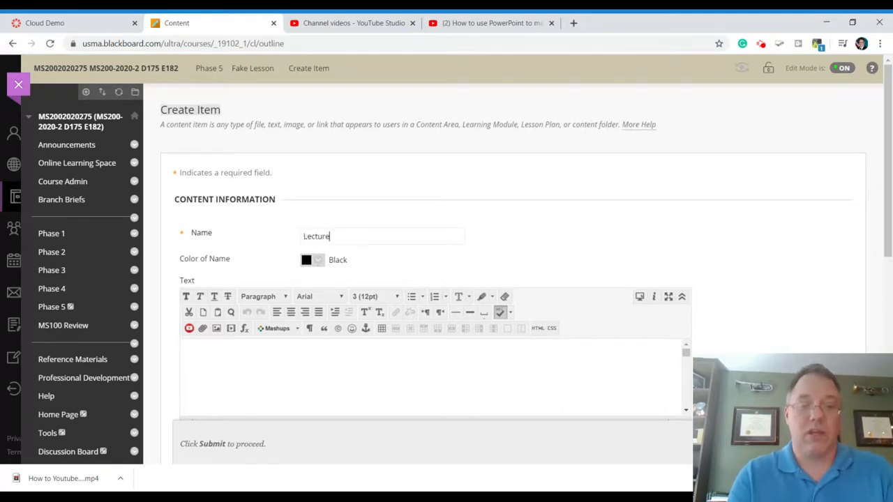
text(Video)
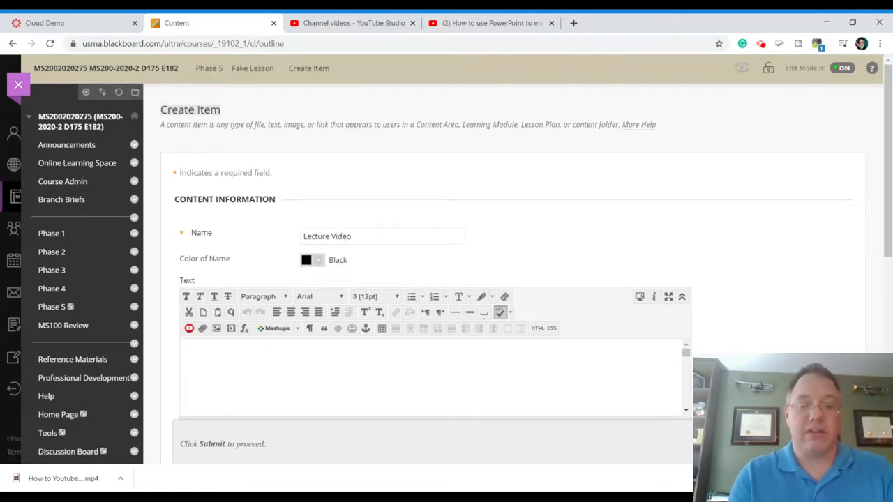
Enter "Please Watch this video lecture" as the first line of the item's text.
click(568, 350)
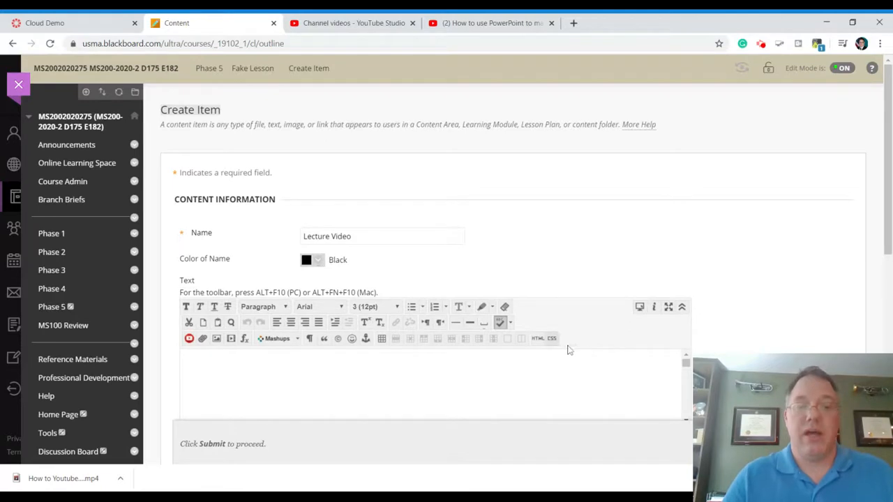
drag(884, 230, 885, 290)
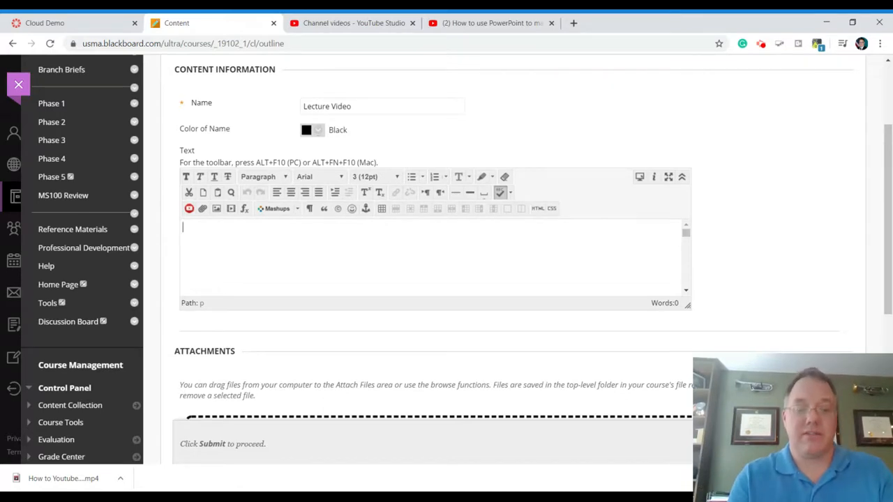
text(Please Wa)
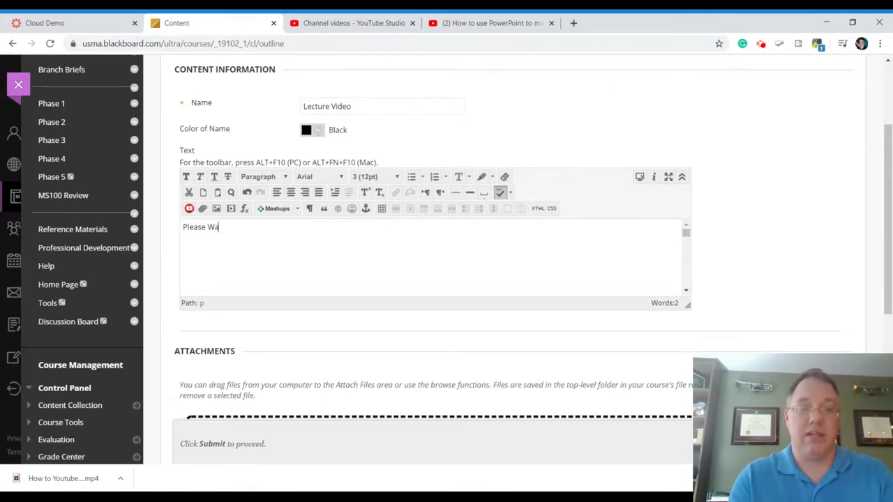
text(tch this video lecture)
key(Return)
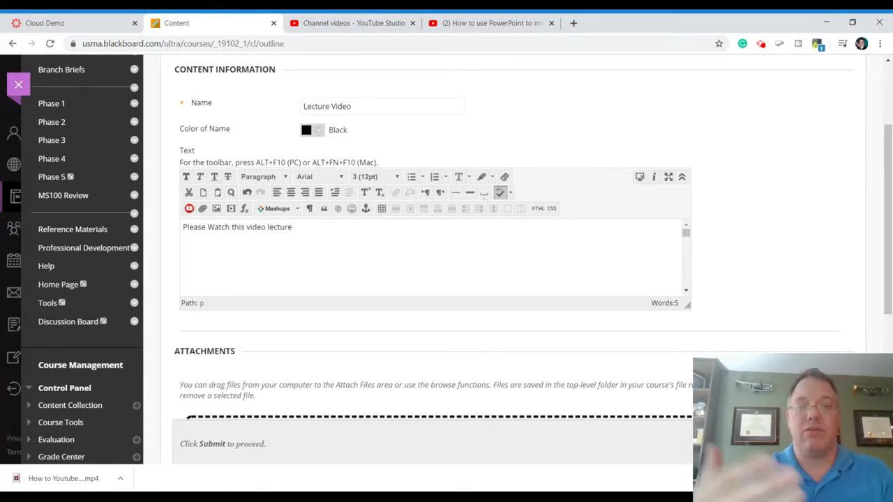
Add the line "Key Points" followed by a bulleted list of "one", "two" and "three".
text(Ke)
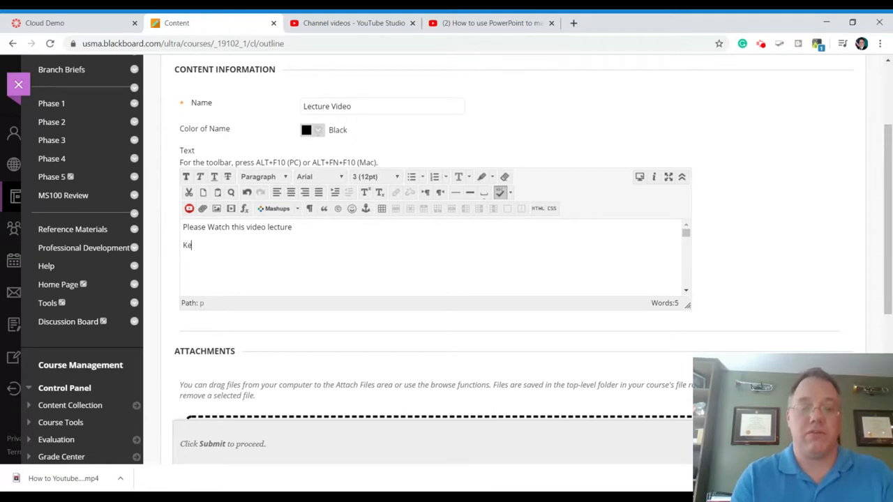
text(y Points)
key(Return)
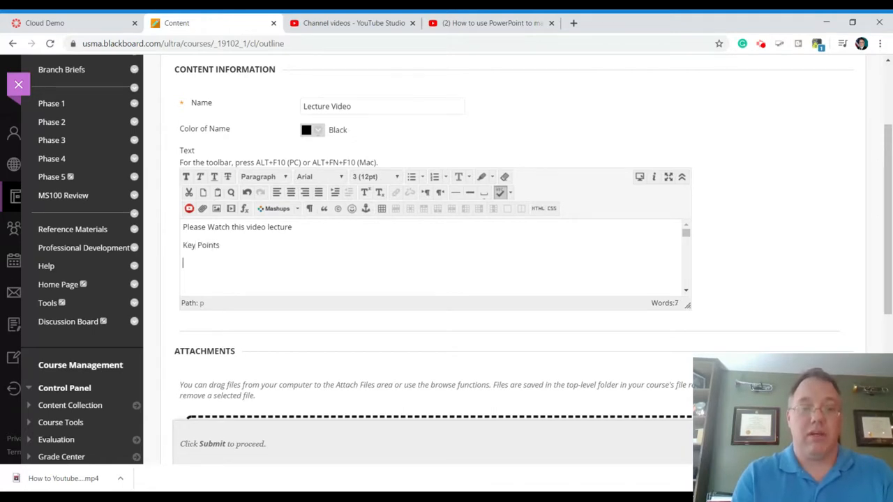
text(two)
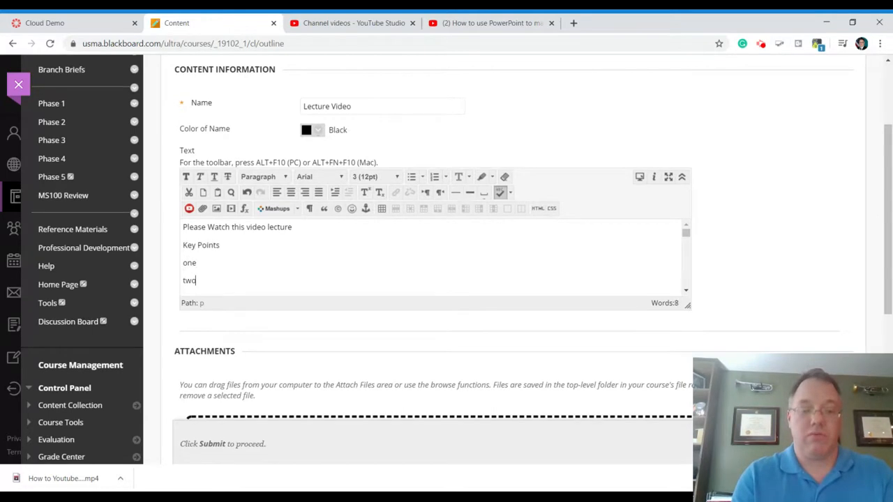
key(Return)
text(three)
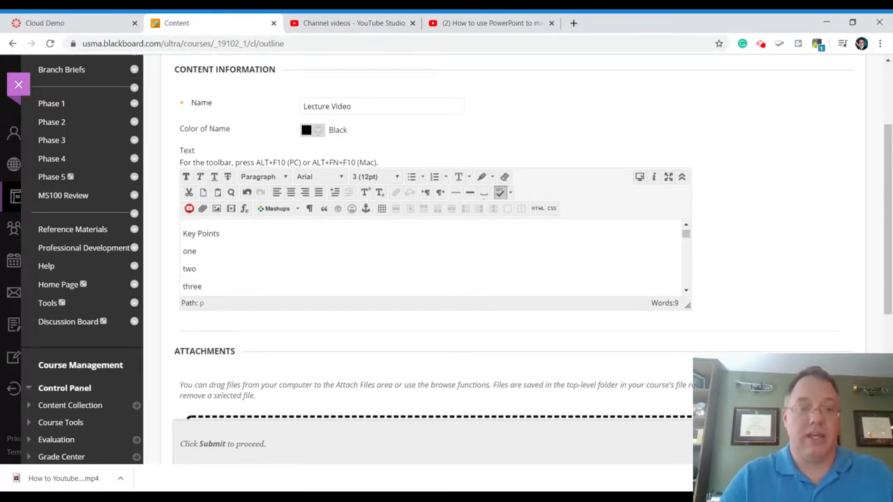
drag(202, 286, 181, 258)
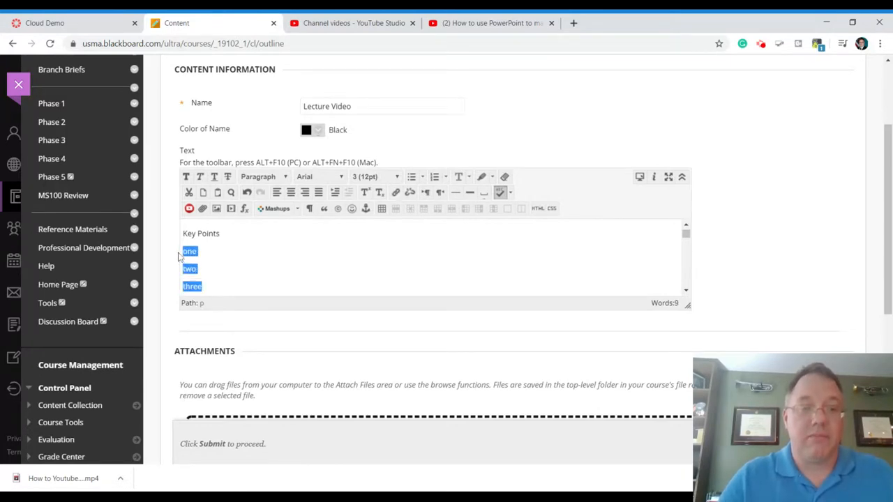
click(411, 176)
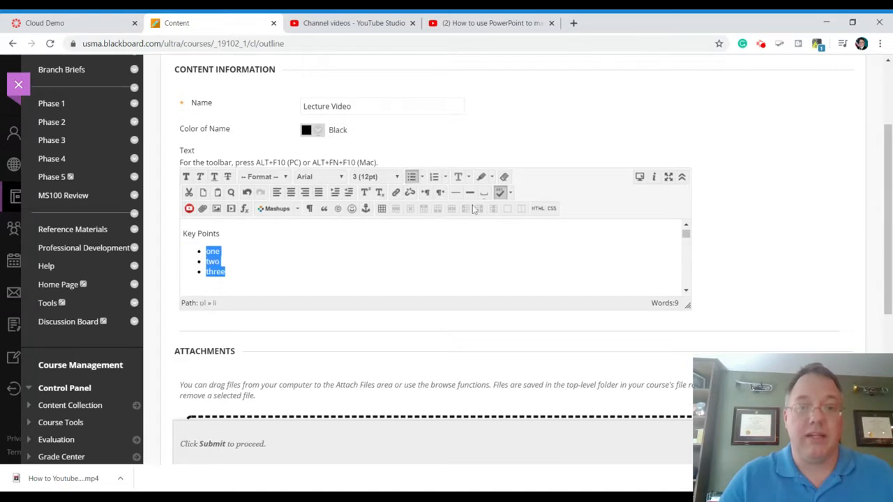
Add a blank line below "Please Watch this video lecture" and start embedding media there with the type Iframe.
scroll(687, 229, up, 1)
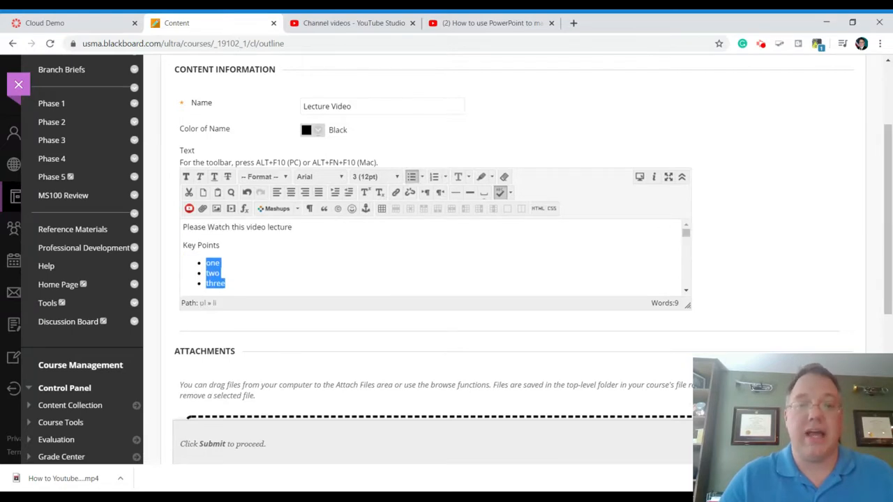
click(293, 228)
key(Return)
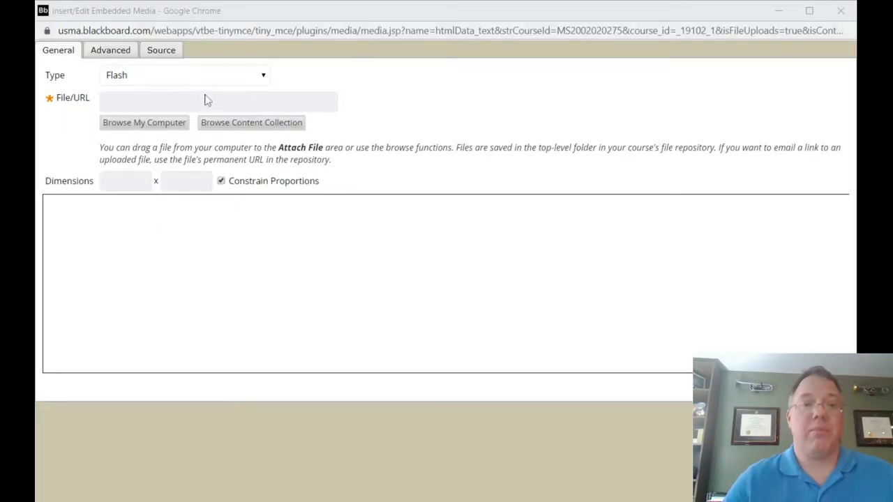
click(409, 15)
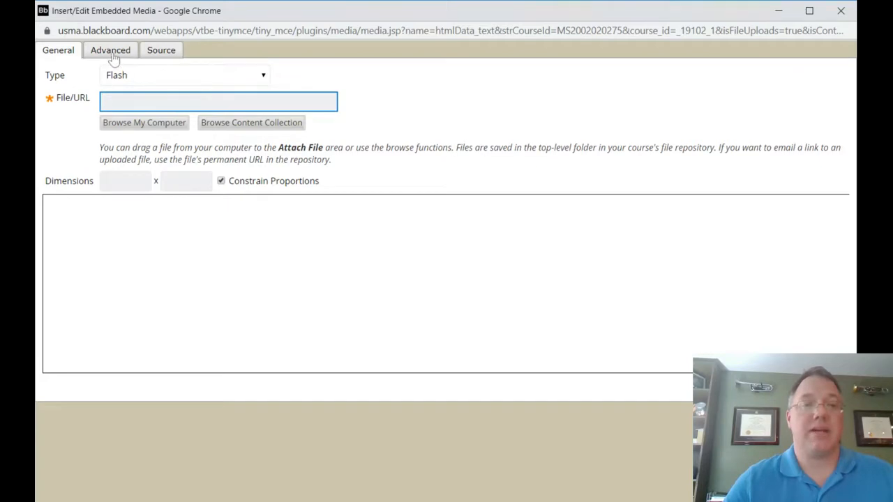
click(163, 77)
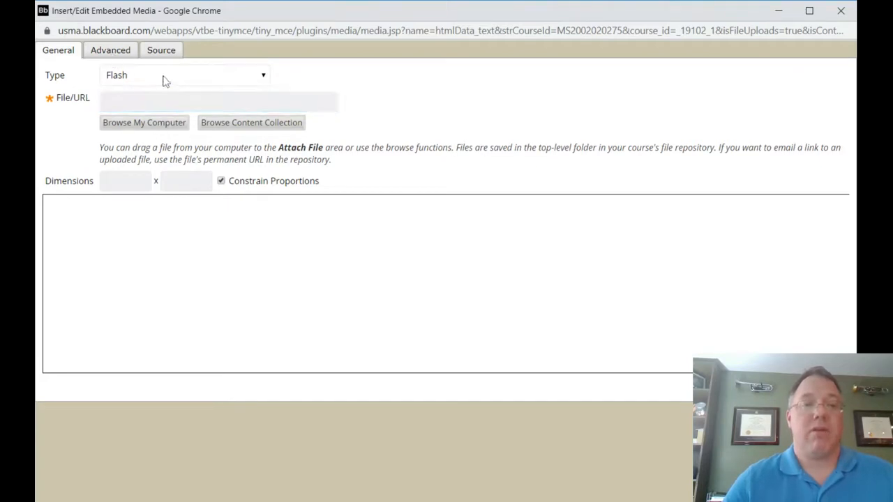
click(164, 90)
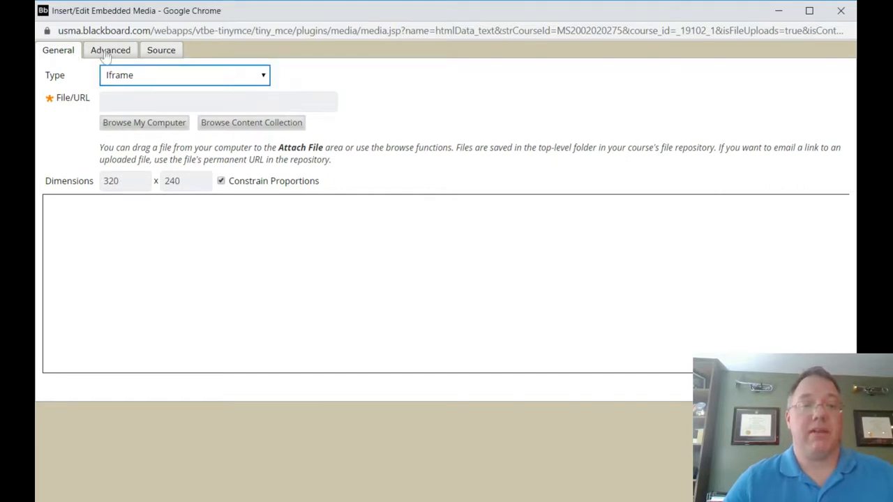
Replace the media's default source code with the copied YouTube iframe code and preview the embedded video.
click(163, 53)
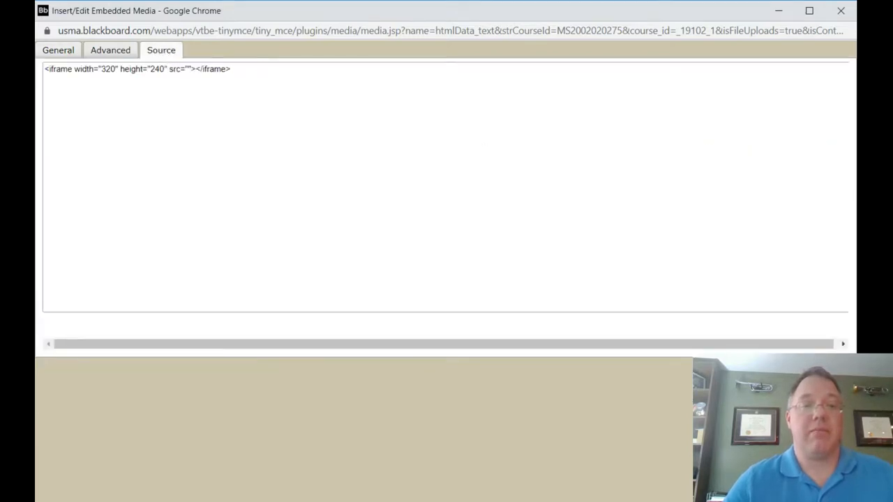
drag(230, 69, 44, 69)
key(BackSpace)
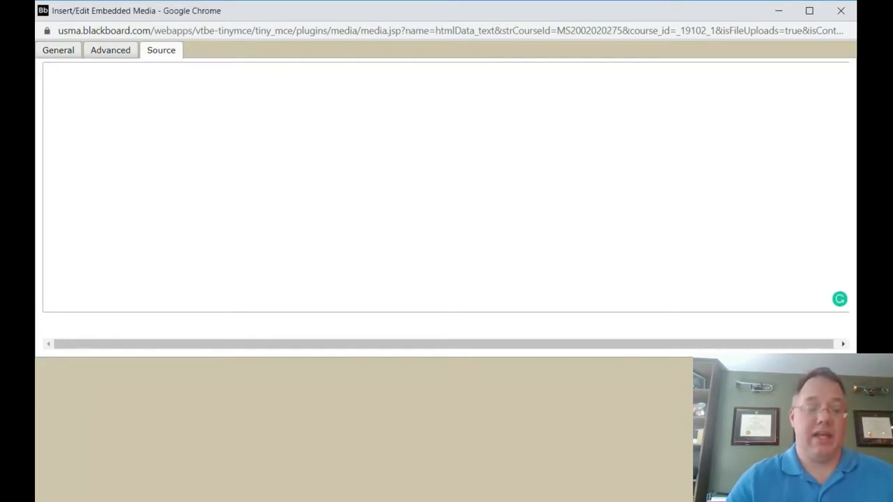
text(<iframe width="560" height="315" src="https://www.youtube.com/embed/hOLs5ASBckI" frameborder="0" allow="accelerometer; autoplay; encrypted-media; gyroscope; picture-in-picture" allowfullscreen></iframe>)
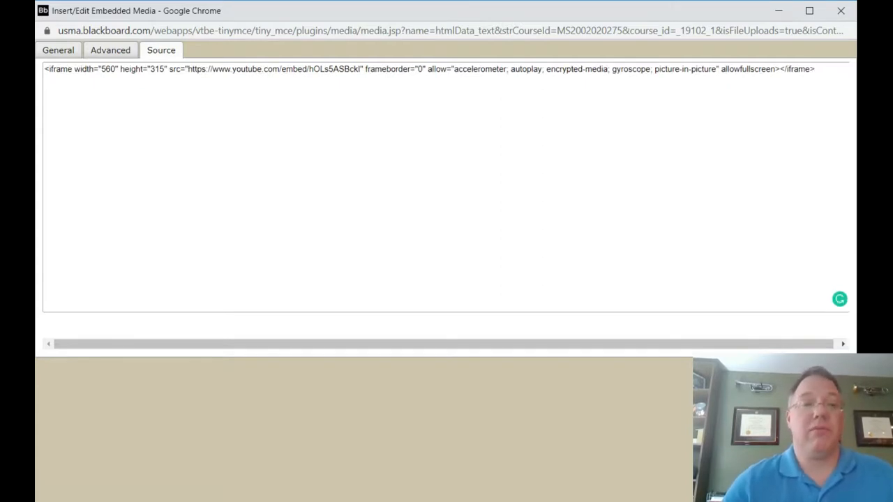
click(60, 50)
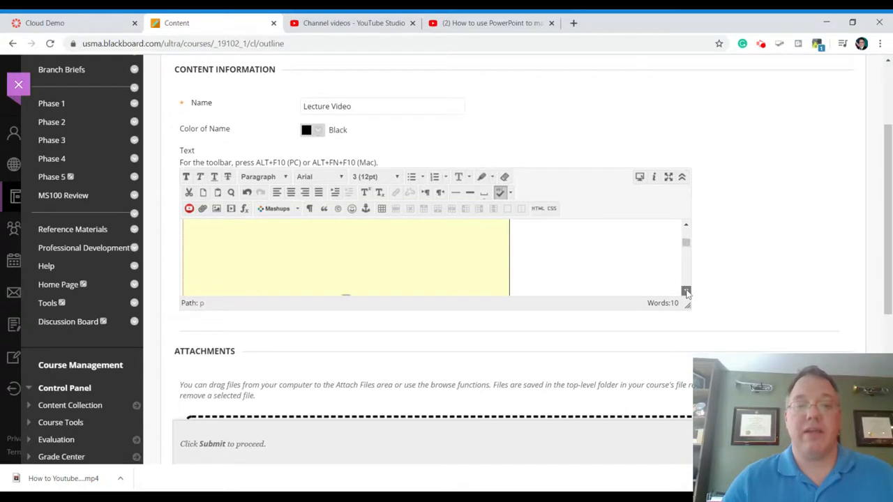
Review the item's text from the inserted video placeholder down to the end of the key points list.
click(687, 292)
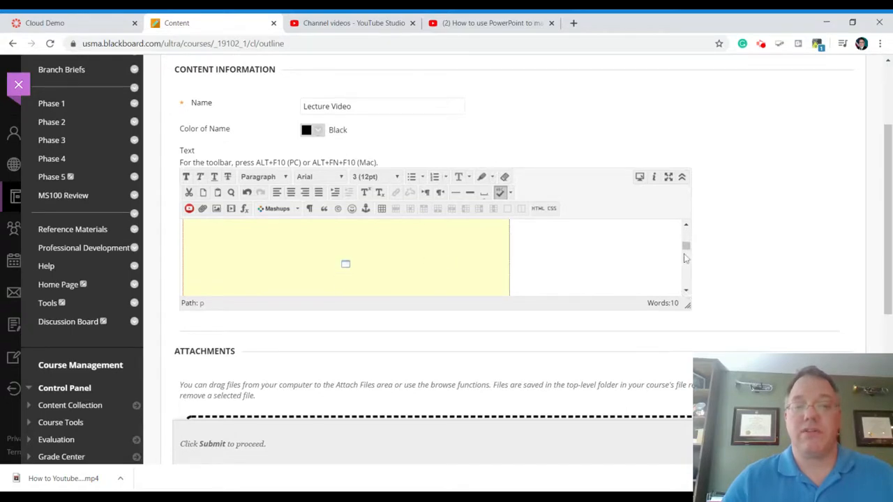
click(685, 290)
click(686, 290)
click(686, 291)
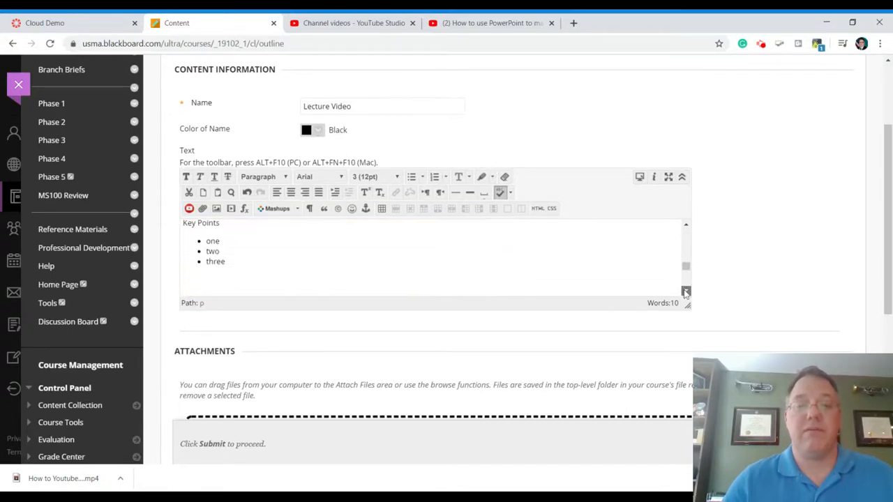
click(686, 292)
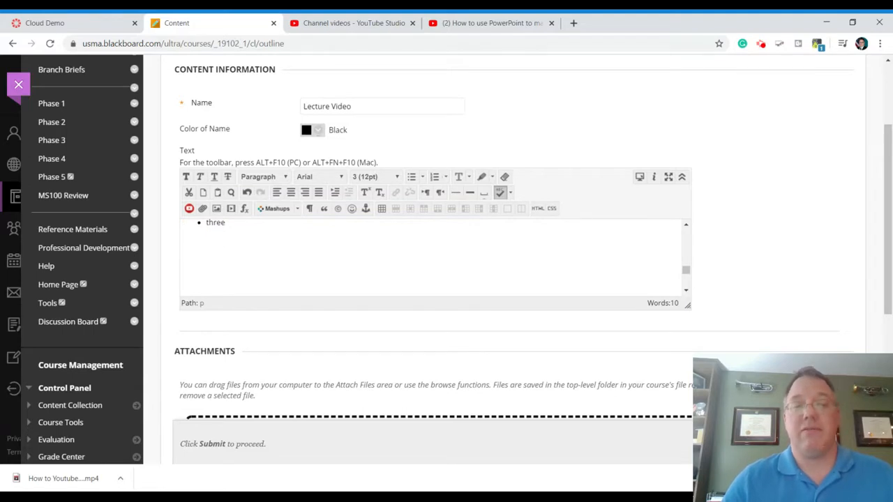
click(686, 225)
click(686, 225)
click(686, 226)
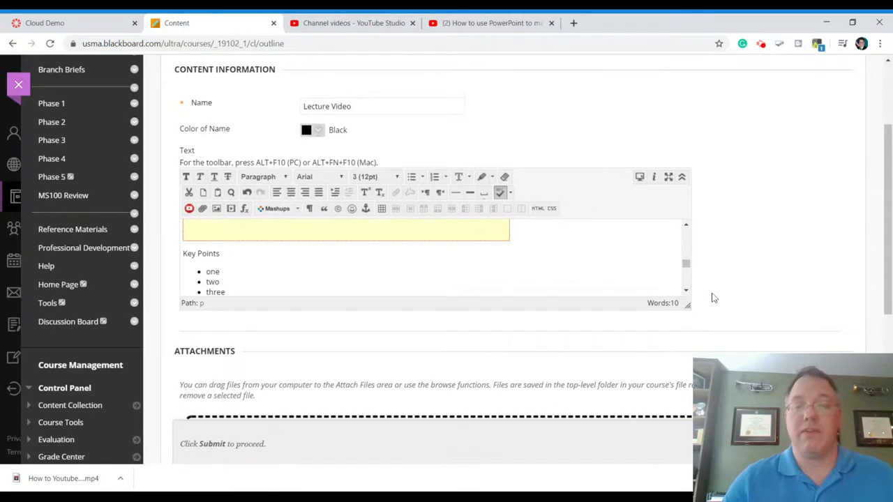
Submit the Lecture Video item and check its embedded video and key points in the Fake Lesson.
drag(890, 262, 888, 404)
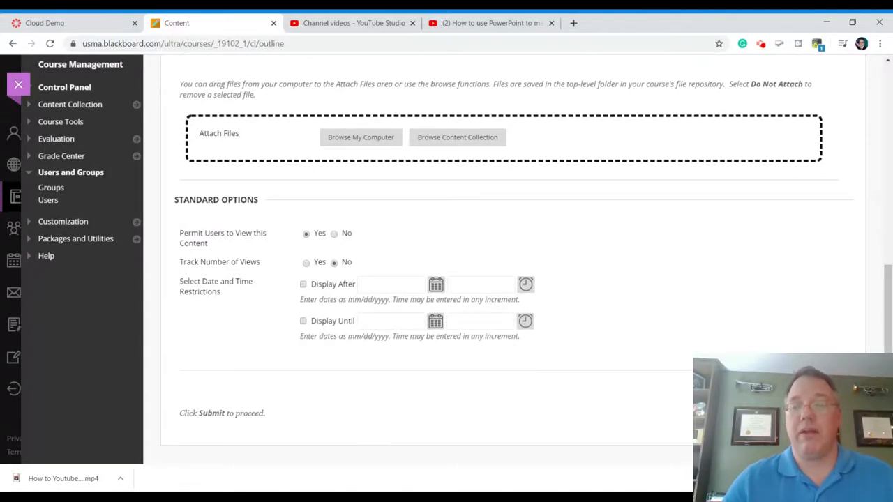
click(830, 412)
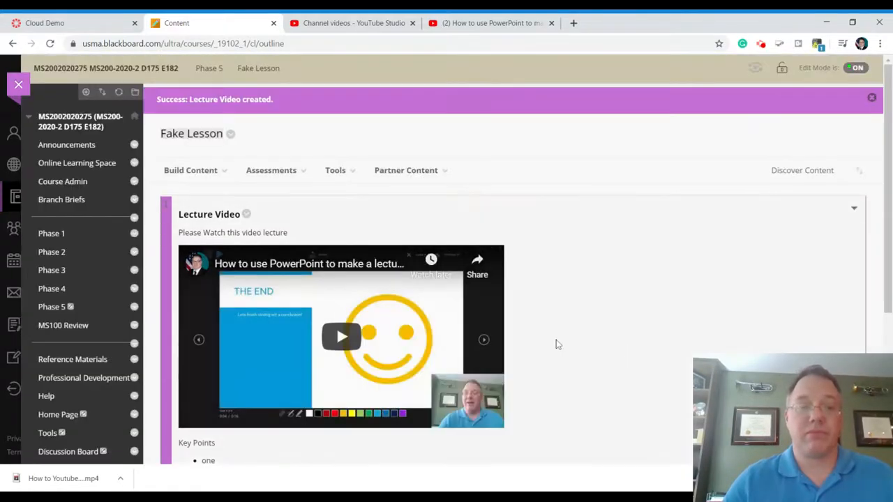
scroll(602, 238, down, 1)
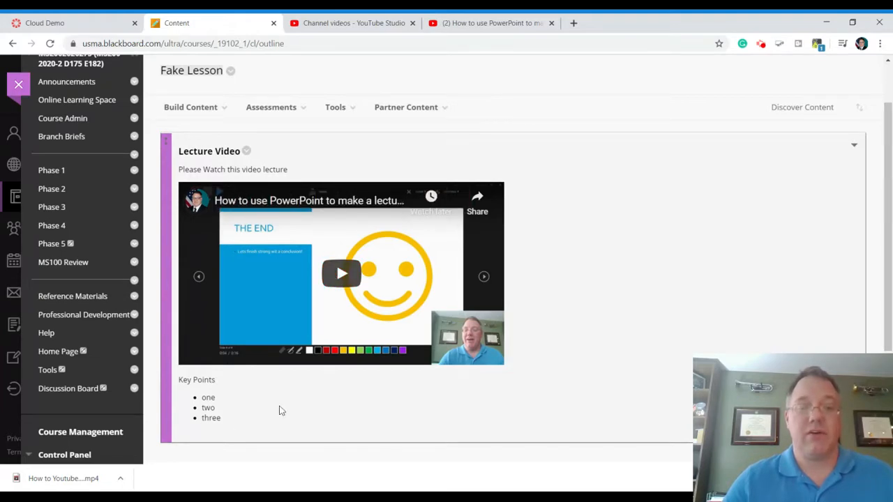
drag(888, 278, 890, 308)
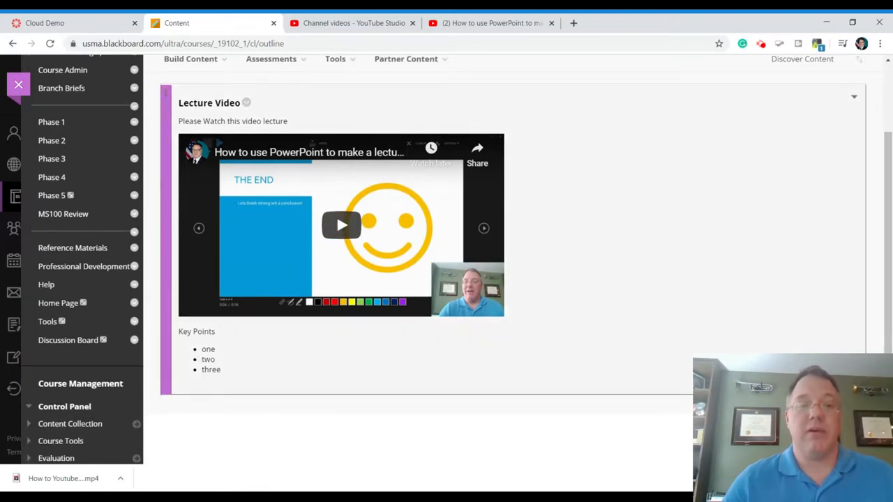